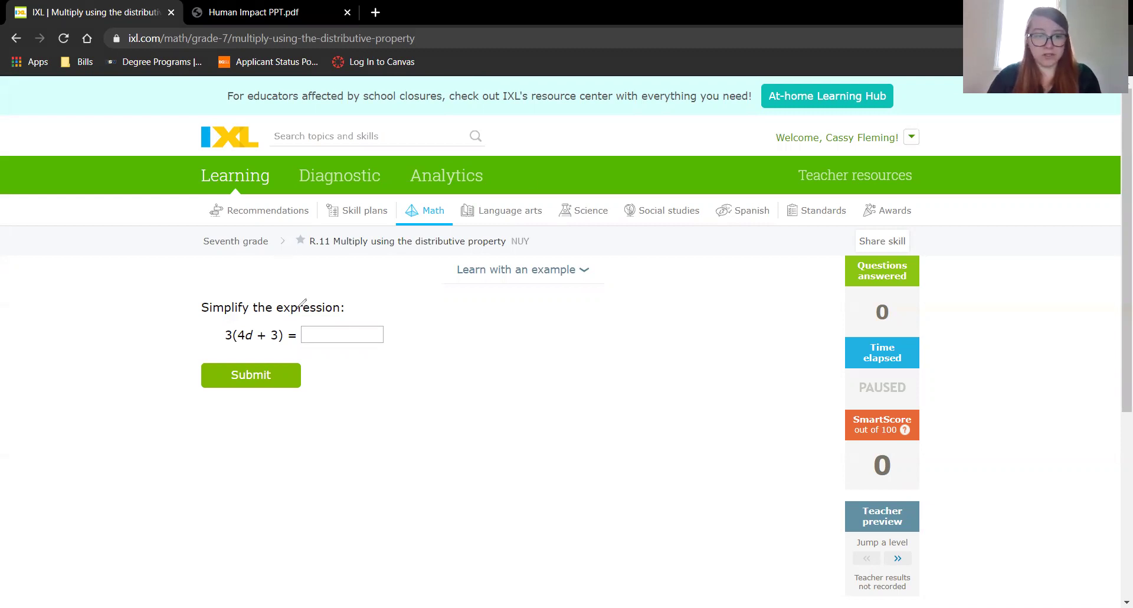
Work out 3(4d + 3) and submit 12d+9 as the answer
{"action": "mouse_move", "coordinate": [226, 319]}
{"action": "left_mouse_down"}
{"action": "mouse_move", "coordinate": [246, 334]}
{"action": "mouse_move", "coordinate": [268, 322]}
{"action": "mouse_move", "coordinate": [277, 335]}
{"action": "left_mouse_up"}
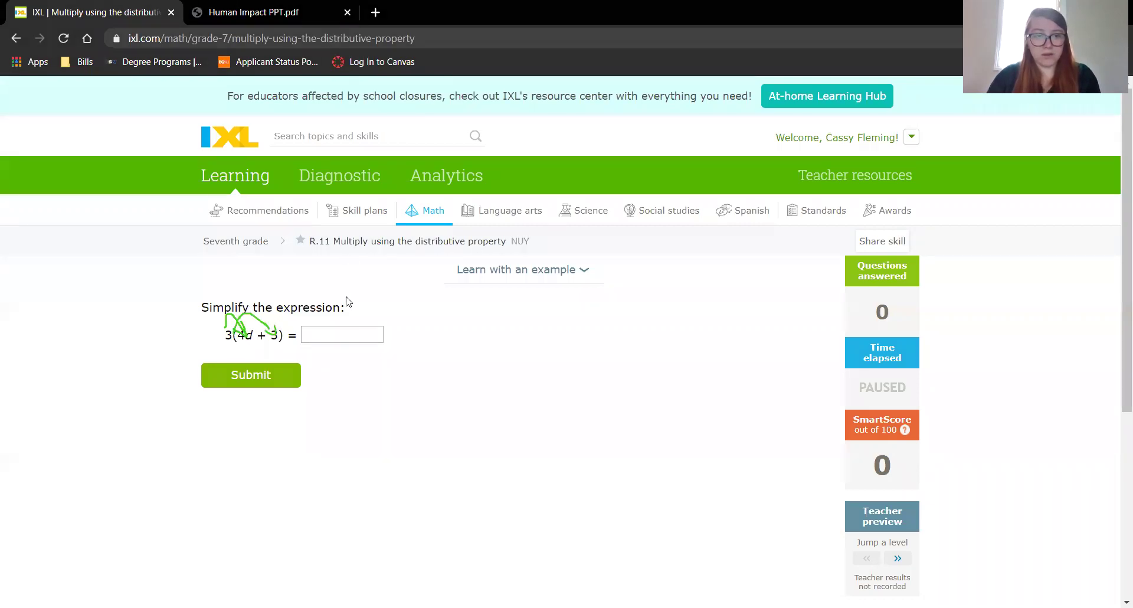
{"action": "left_click", "coordinate": [333, 328]}
{"action": "type", "text": "12"}
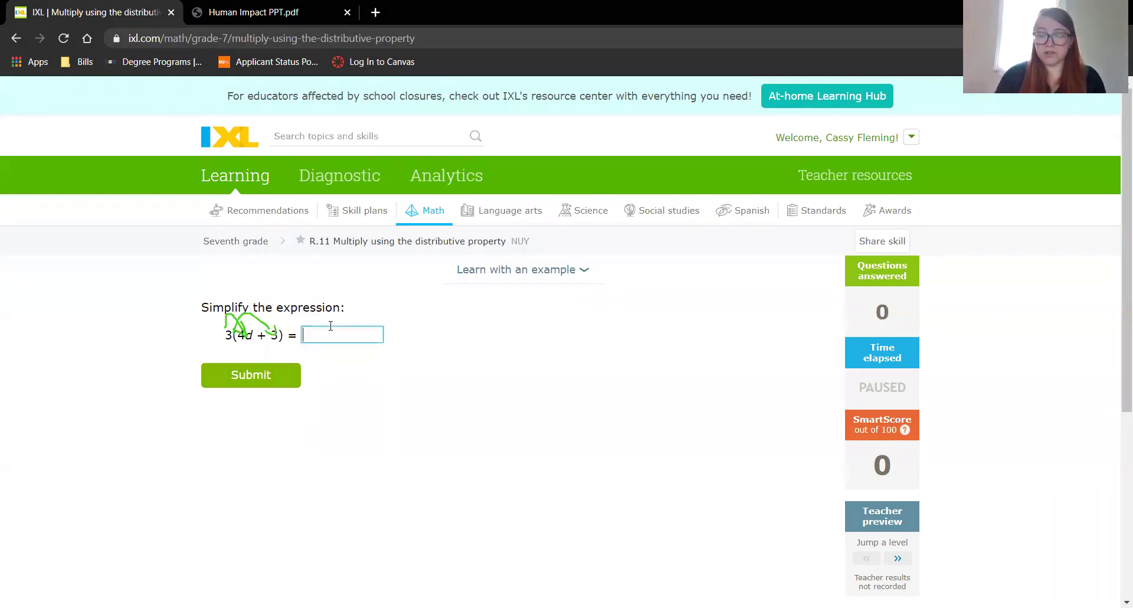
{"action": "type", "text": "d"}
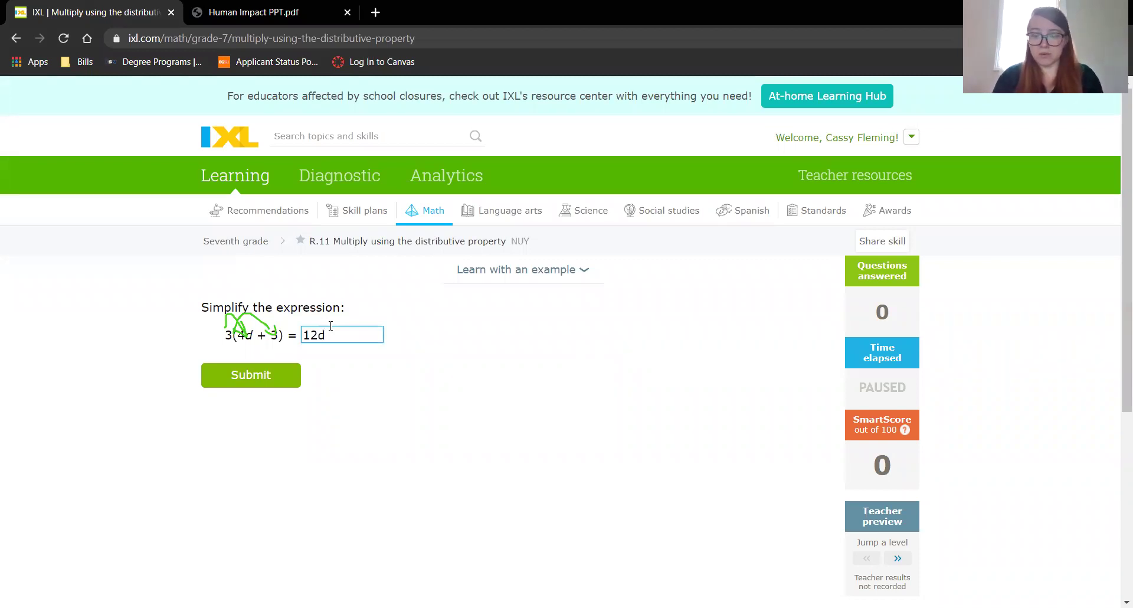
{"action": "type", "text": "+"}
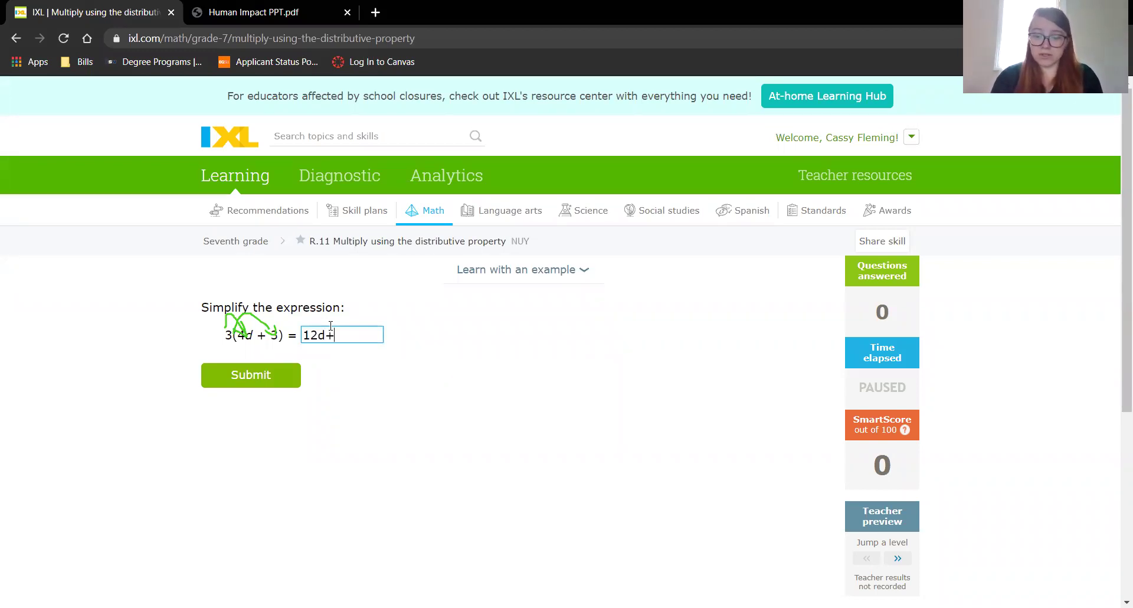
{"action": "type", "text": "9"}
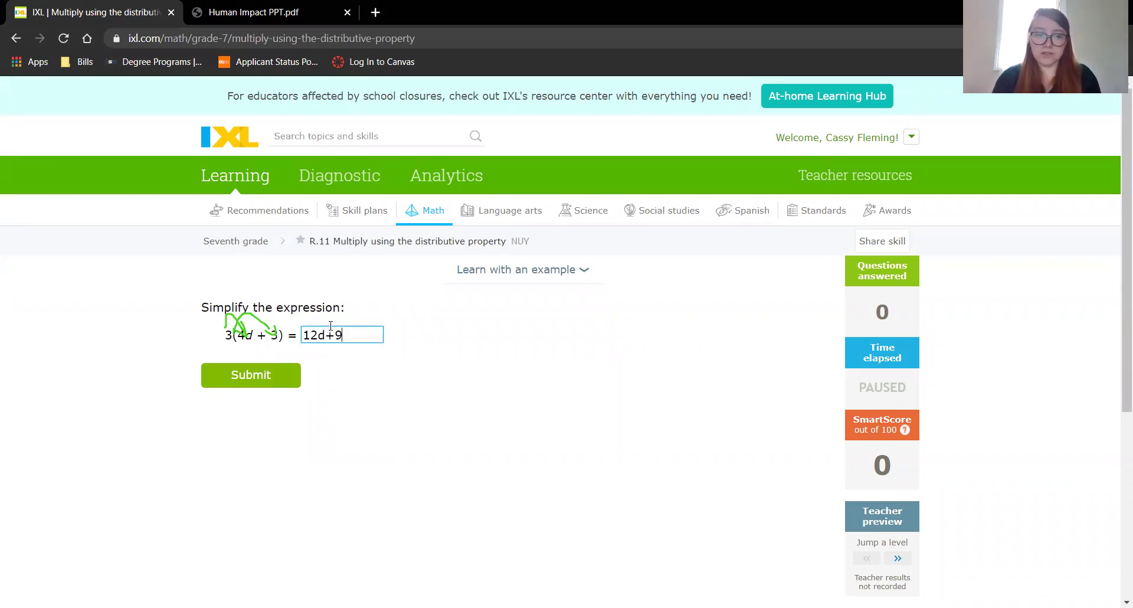
{"action": "left_click", "coordinate": [248, 381]}
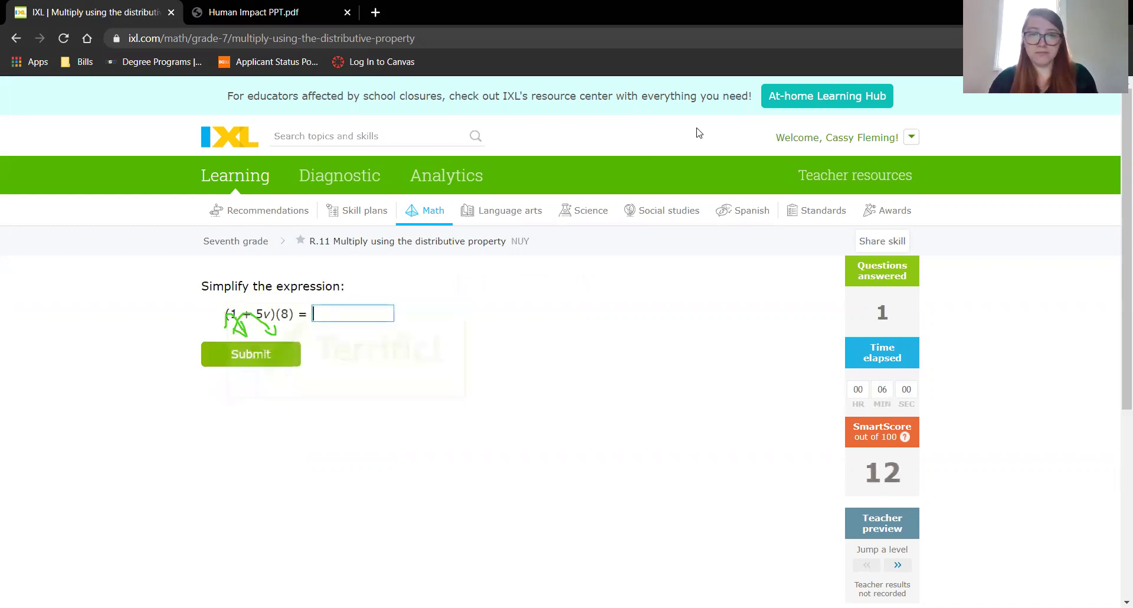
Clear the working marks and submit 8+40v for (1 + 5v)(8)
{"action": "left_click", "coordinate": [340, 112]}
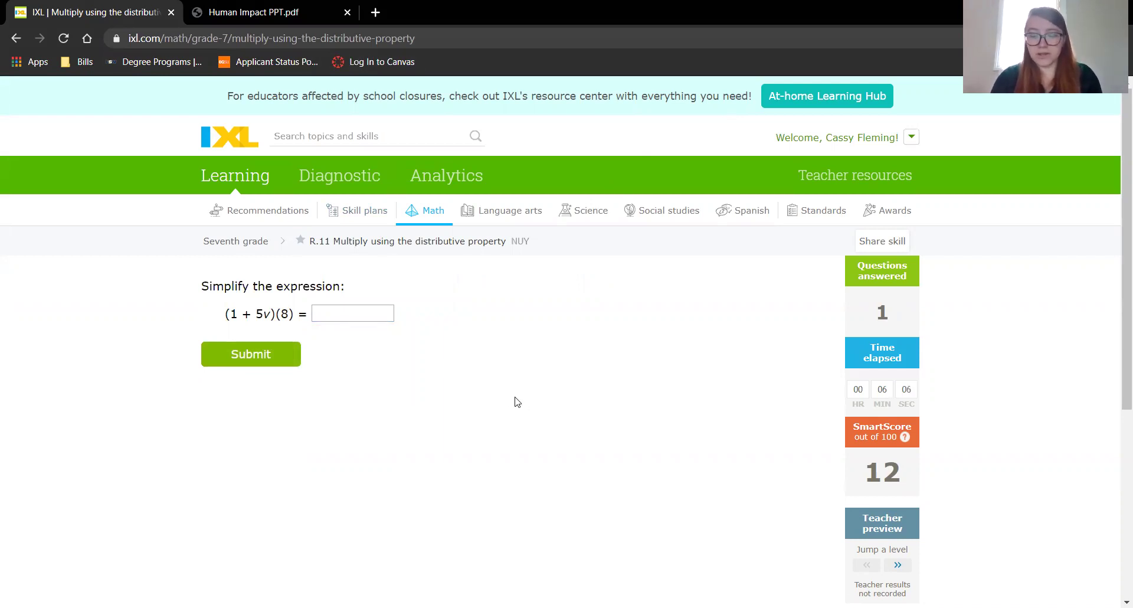
{"action": "left_click", "coordinate": [325, 311]}
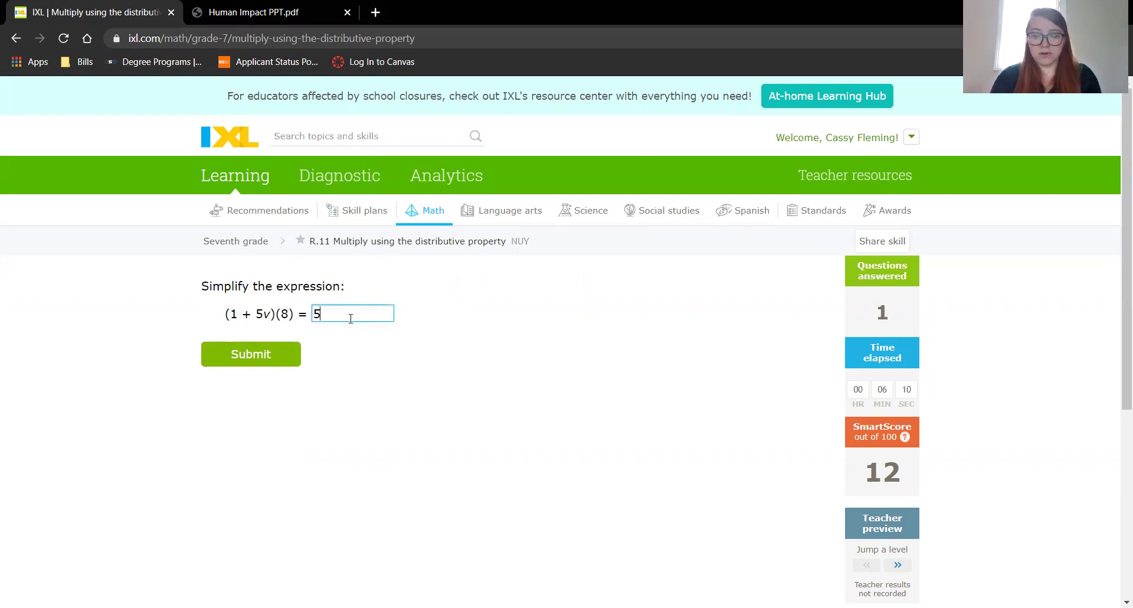
{"action": "type", "text": "8"}
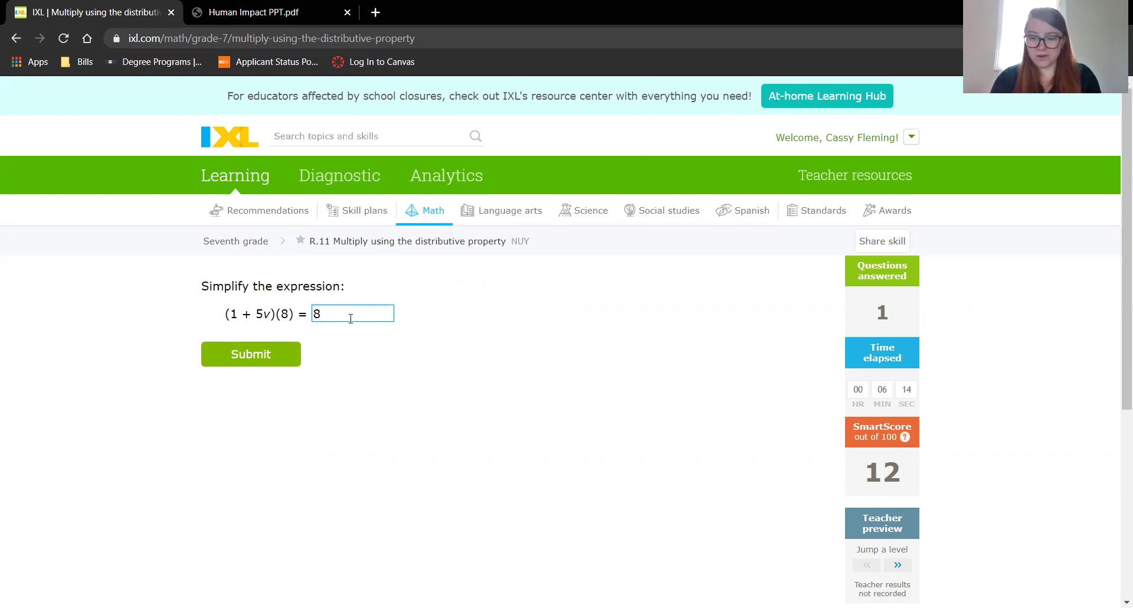
{"action": "type", "text": "+"}
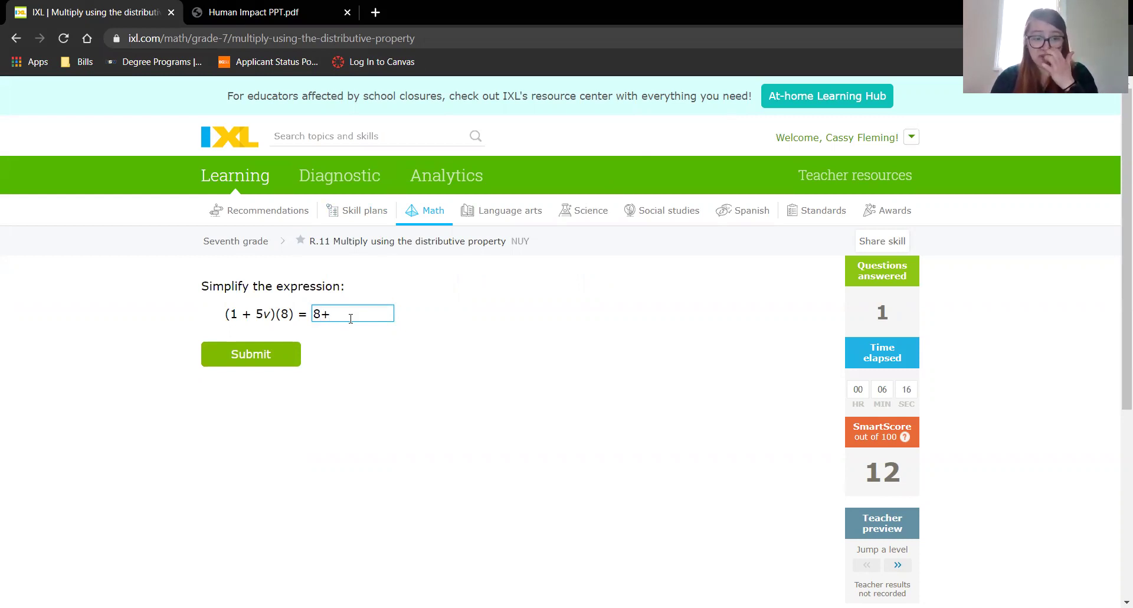
{"action": "type", "text": "40v"}
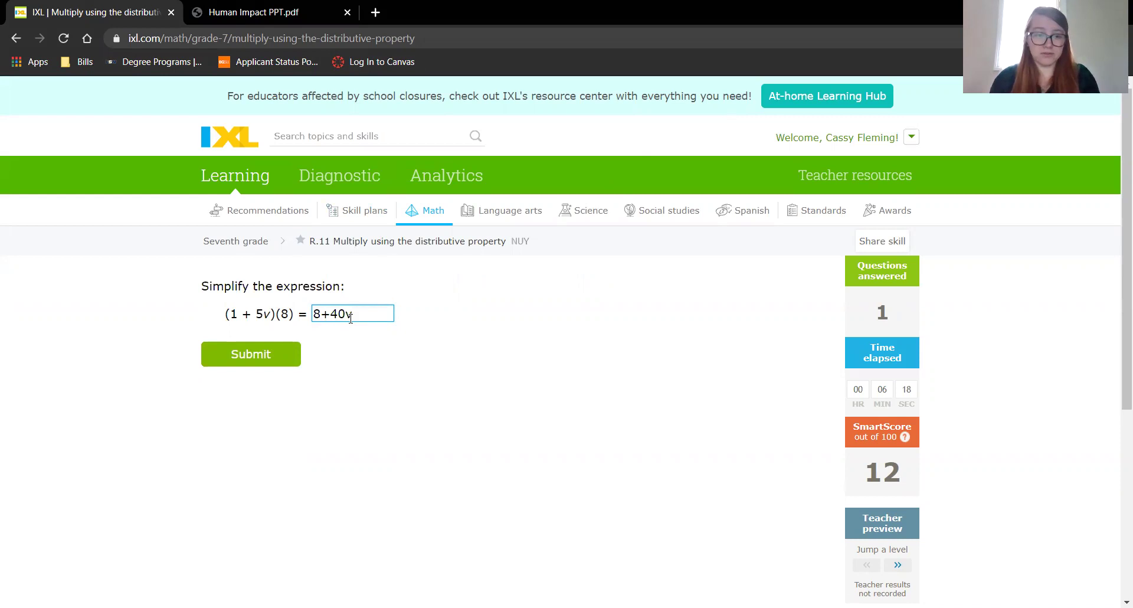
{"action": "left_click", "coordinate": [235, 361]}
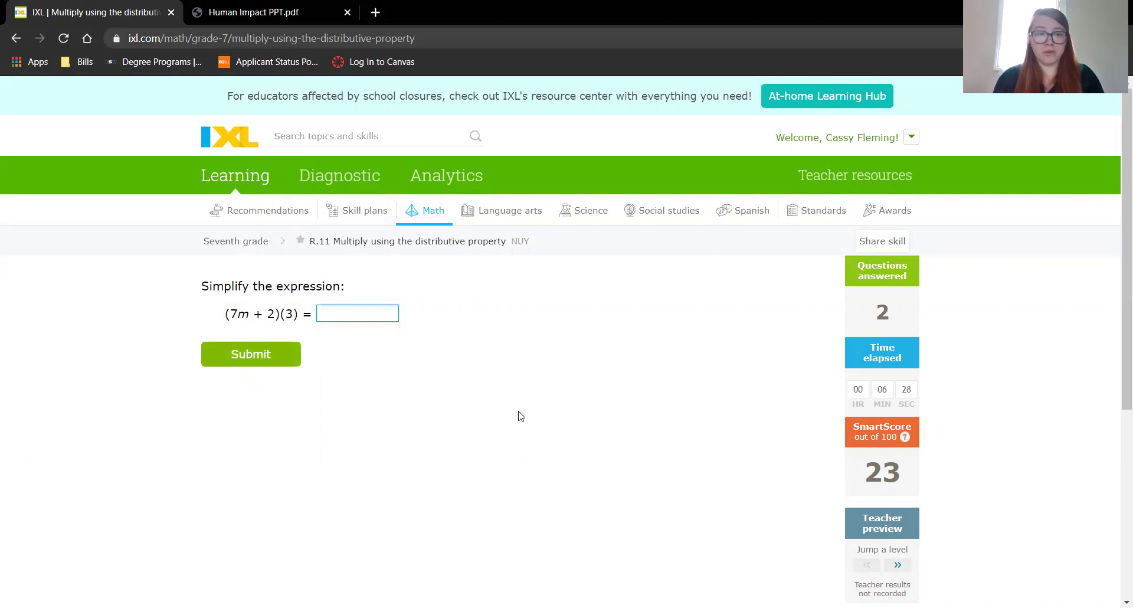
Submit 21m+6 for (7m + 2)(3), then answers 4+2f and 24y+9
{"action": "type", "text": "21"}
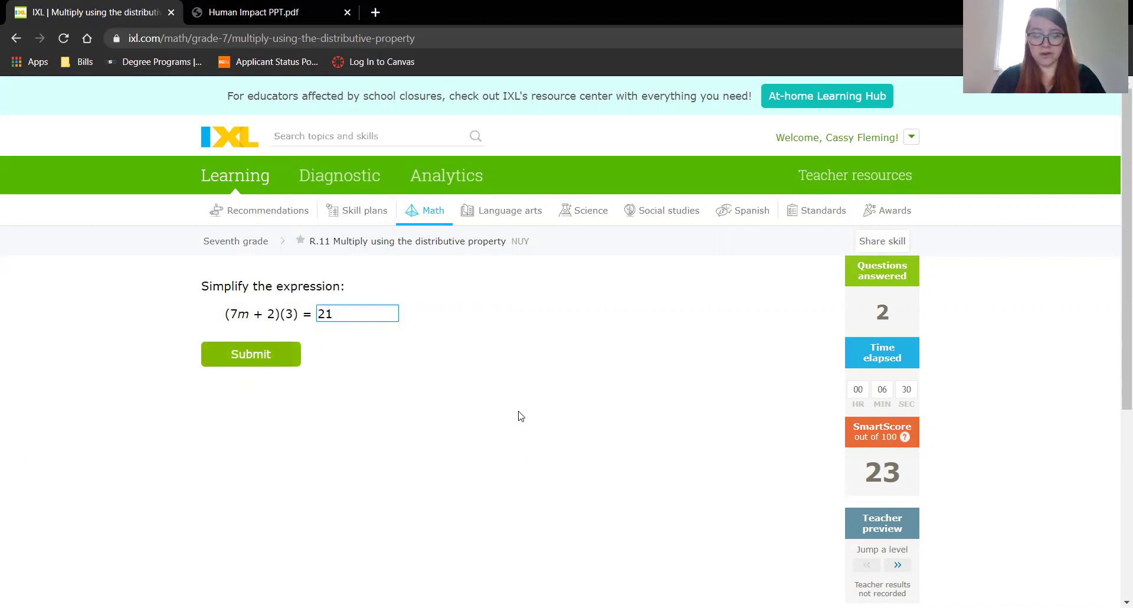
{"action": "type", "text": "m+"}
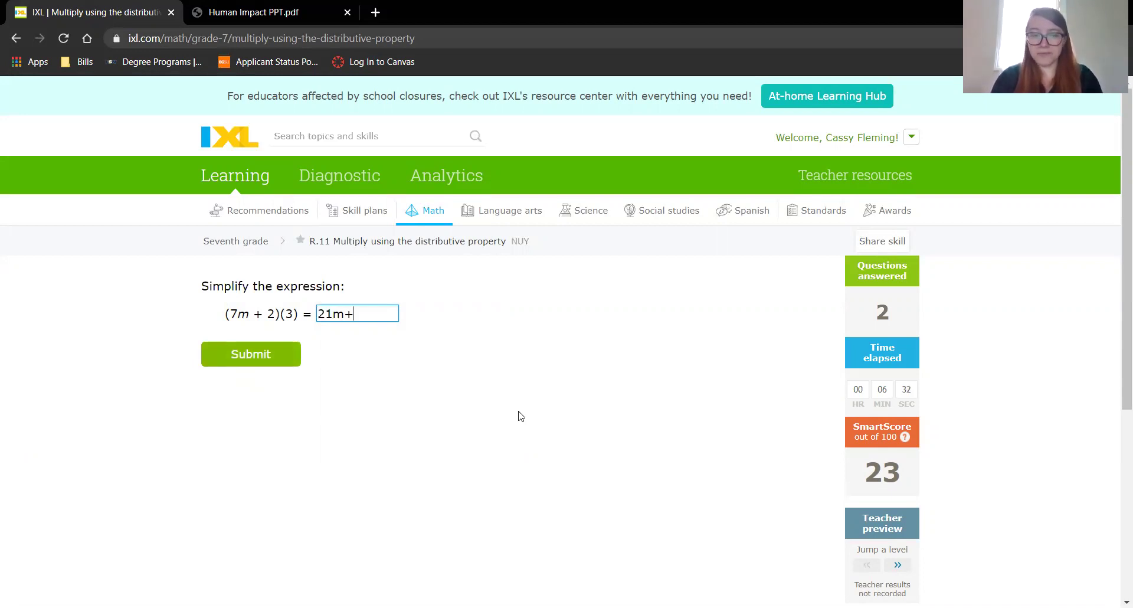
{"action": "type", "text": "6"}
{"action": "key", "text": "Return"}
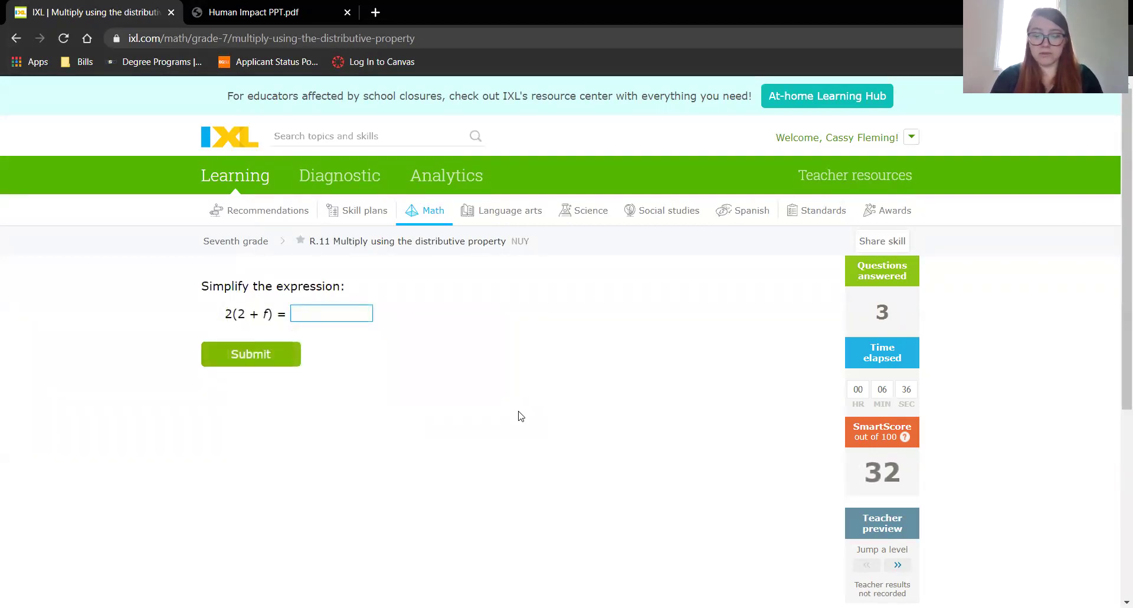
{"action": "type", "text": "4+"}
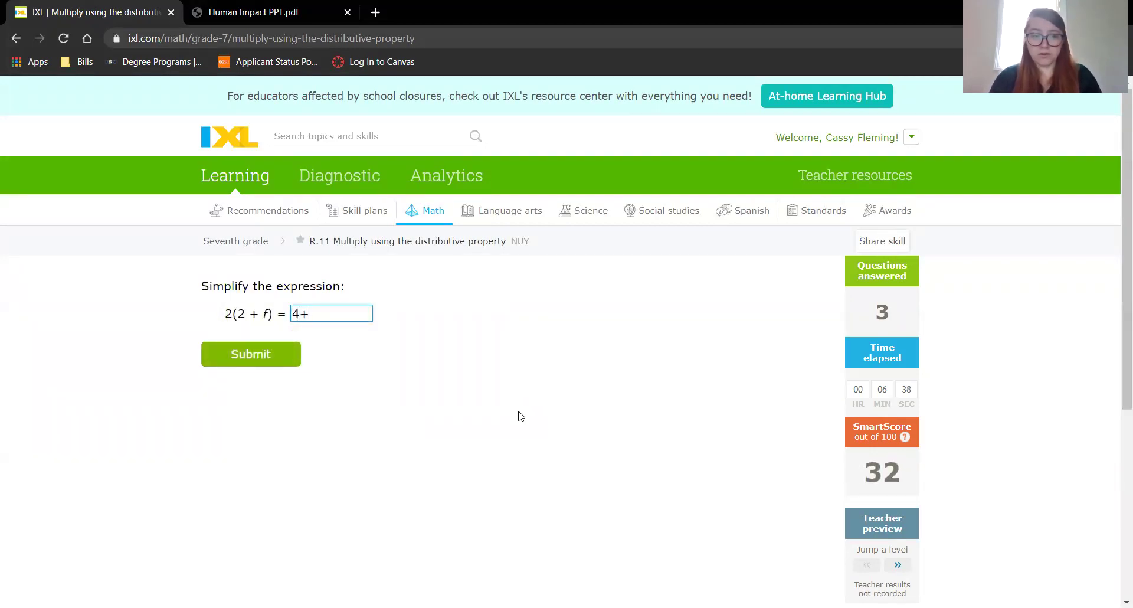
{"action": "type", "text": "2f"}
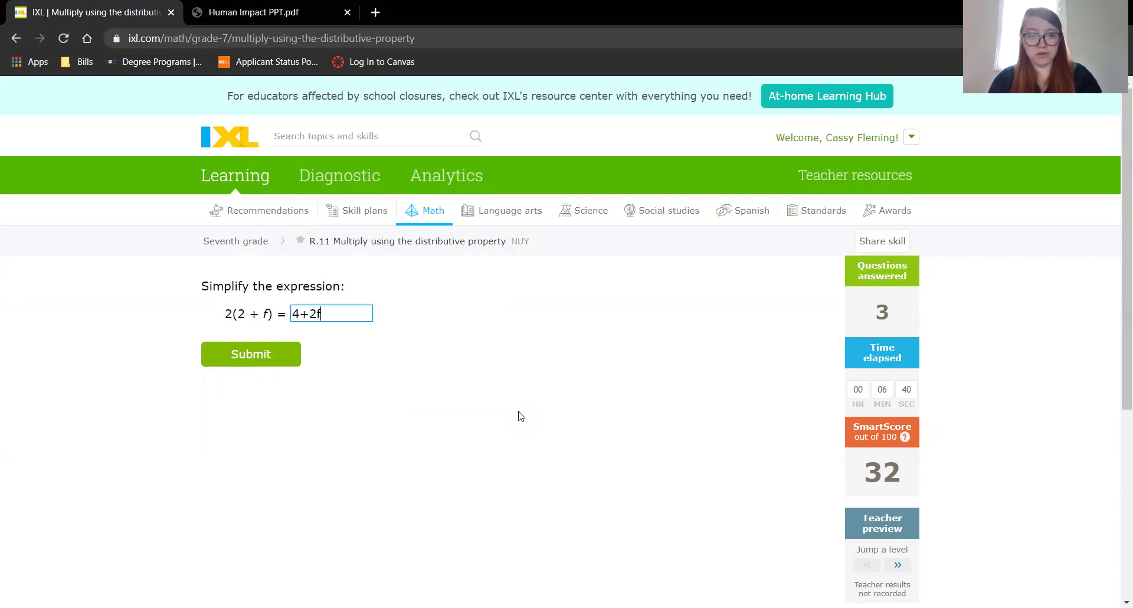
{"action": "key", "text": "Return"}
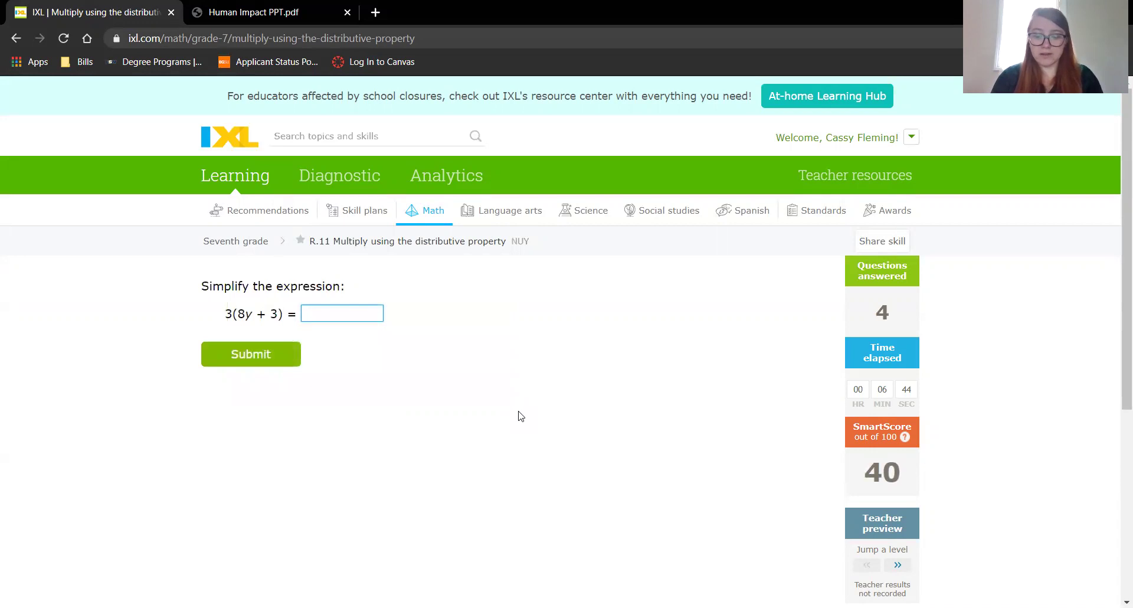
{"action": "type", "text": "24y"}
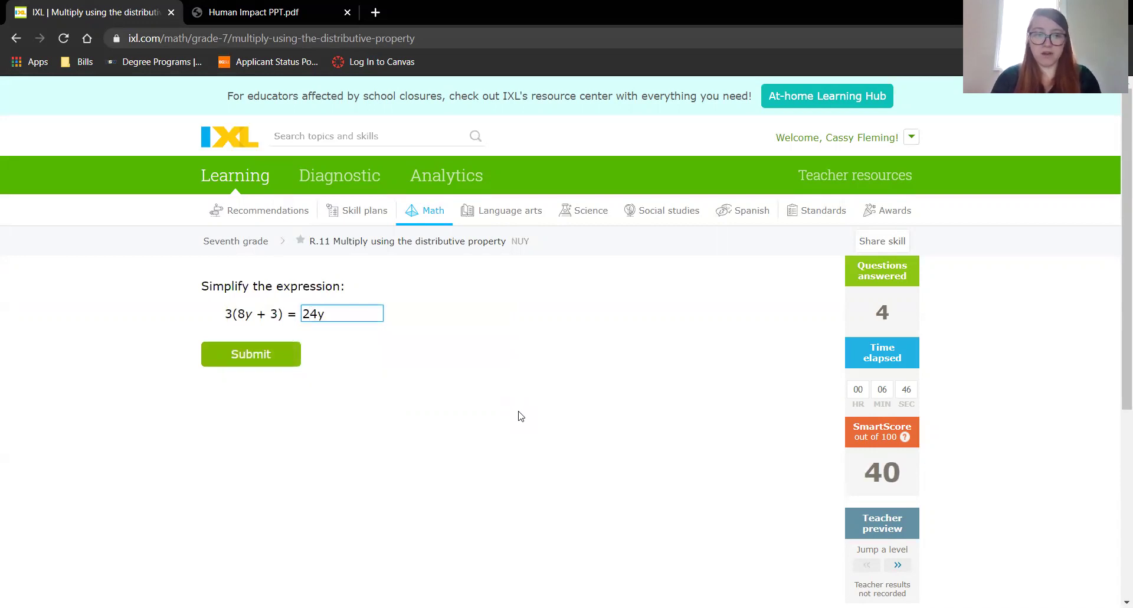
{"action": "type", "text": "+9"}
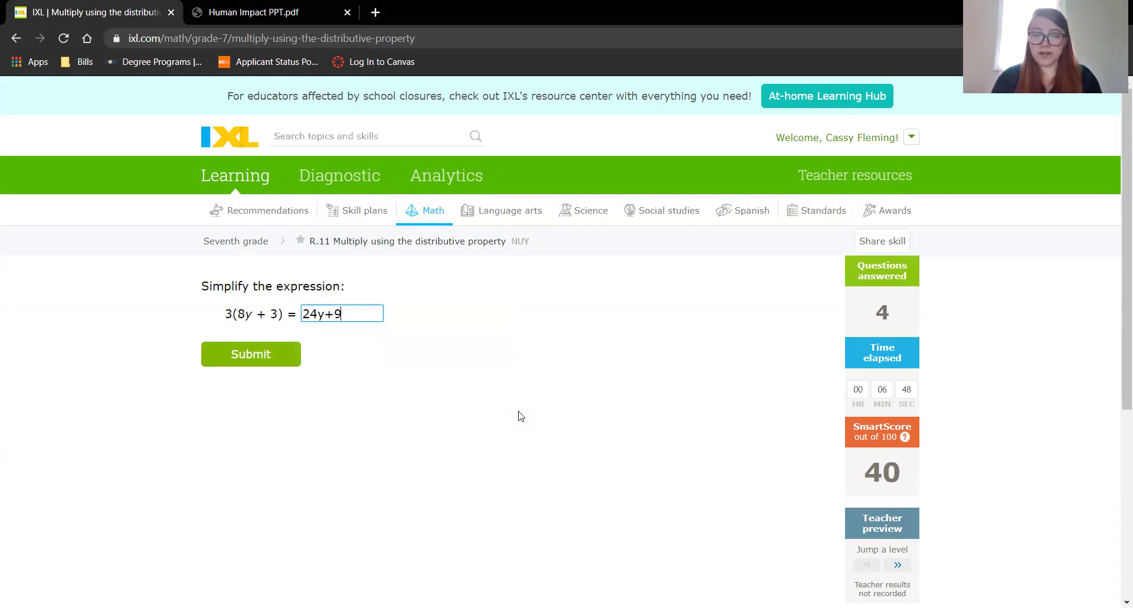
{"action": "key", "text": "Return"}
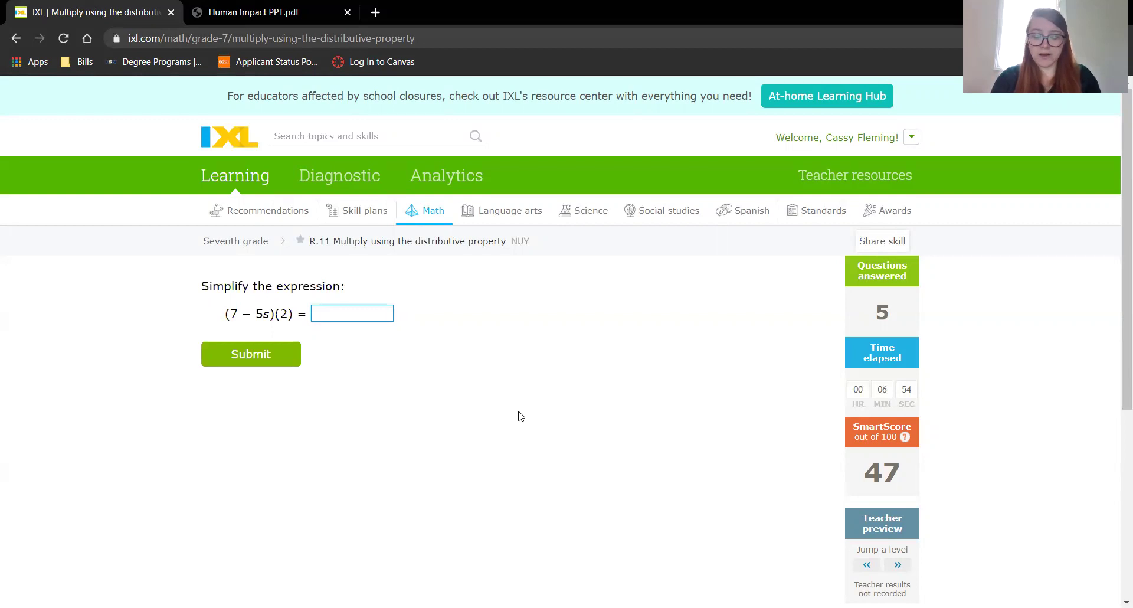
Replace the partial 10s entry and submit 14-10s for (7 − 5s)(2)
{"action": "type", "text": "10s"}
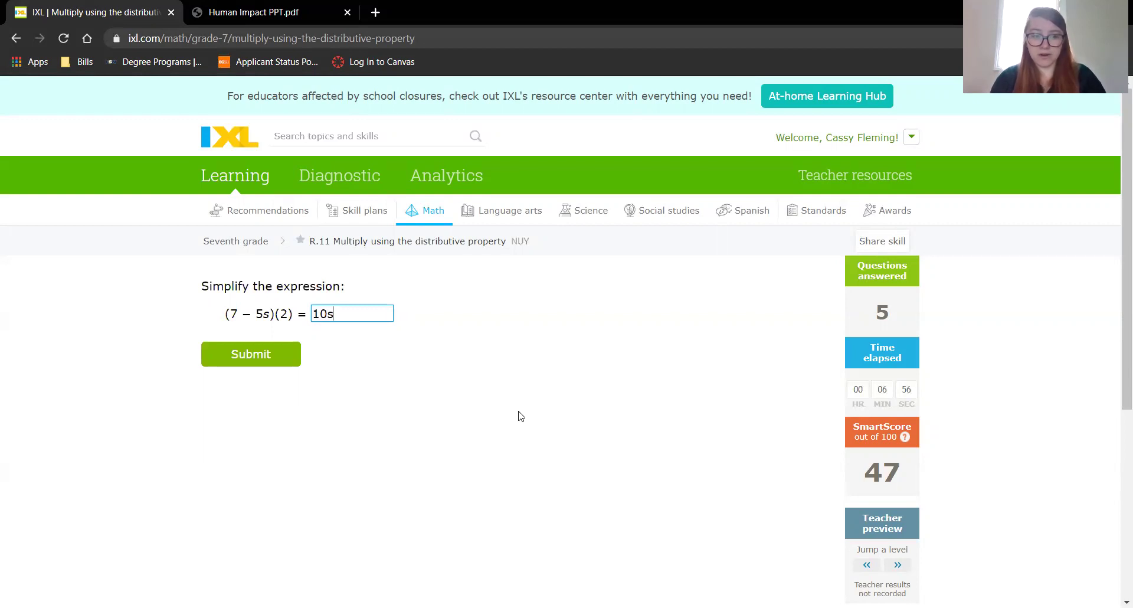
{"action": "key", "text": "BackSpace"}
{"action": "key", "text": "BackSpace"}
{"action": "key", "text": "BackSpace"}
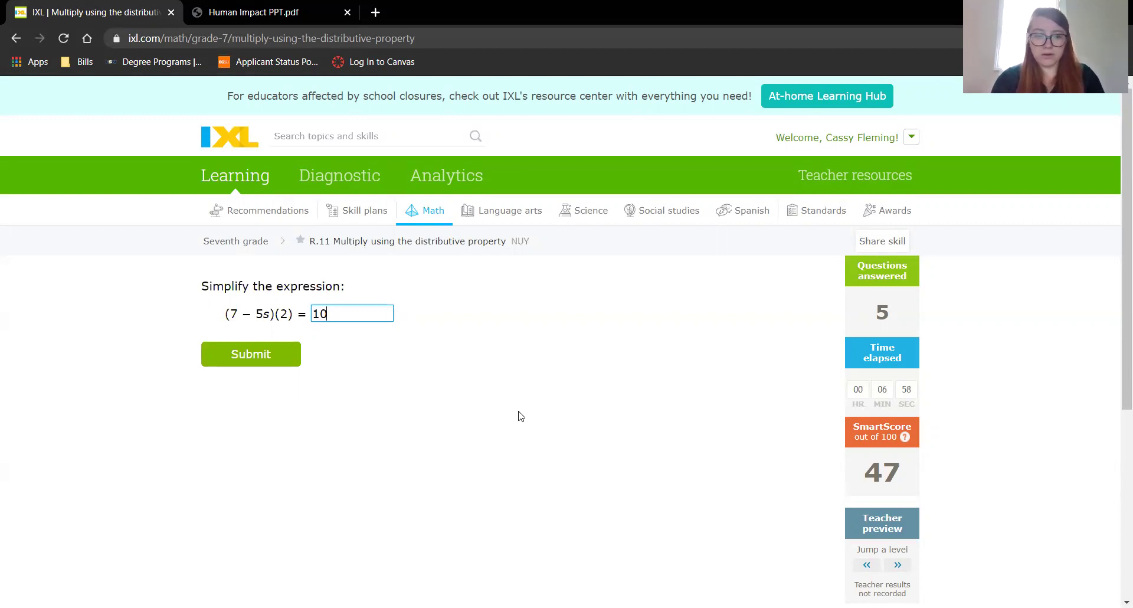
{"action": "type", "text": "14"}
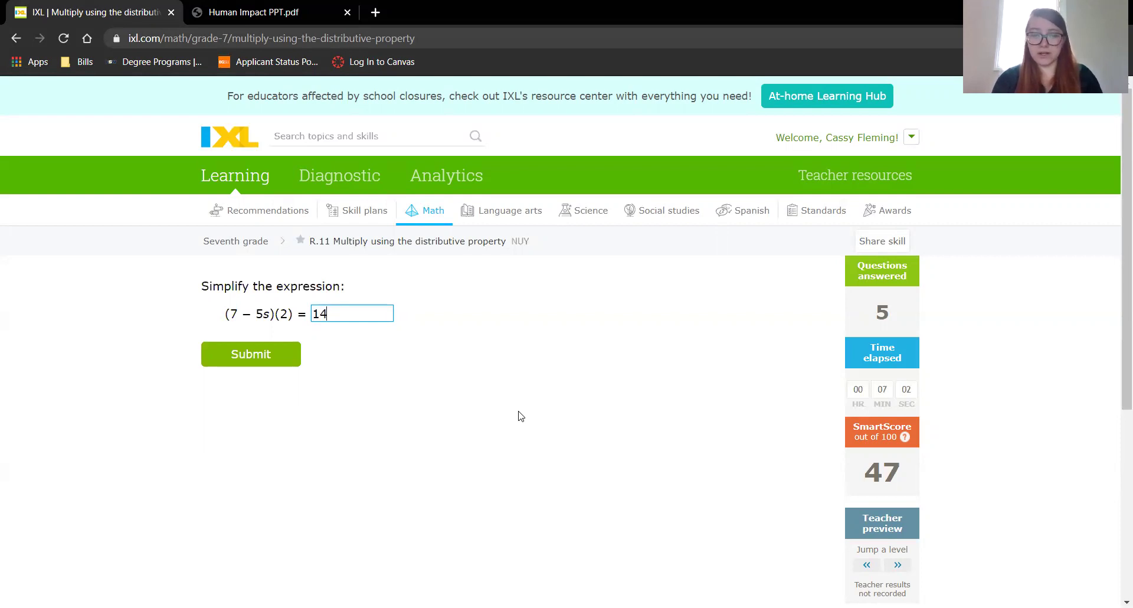
{"action": "type", "text": "-10s"}
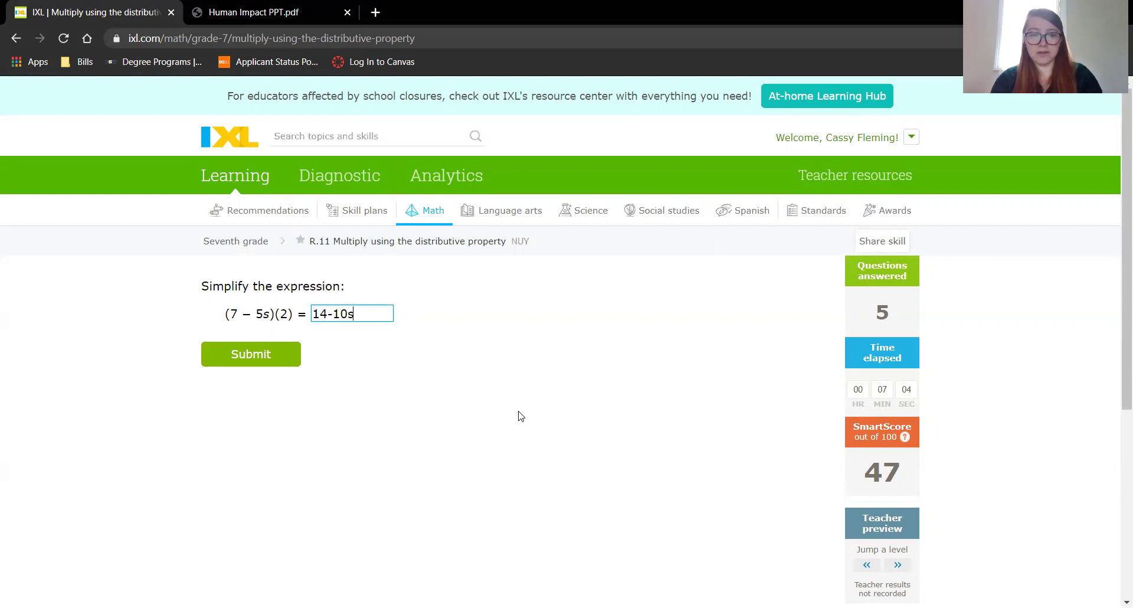
{"action": "scroll", "coordinate": [518, 416], "scroll_direction": "down", "scroll_amount": 1}
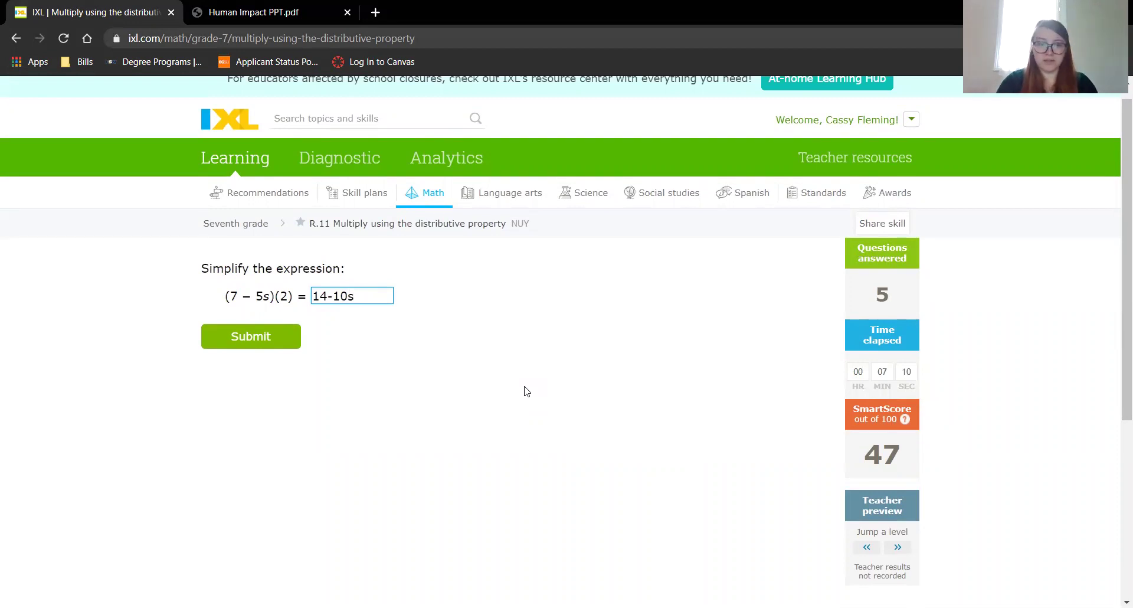
{"action": "key", "text": "Return"}
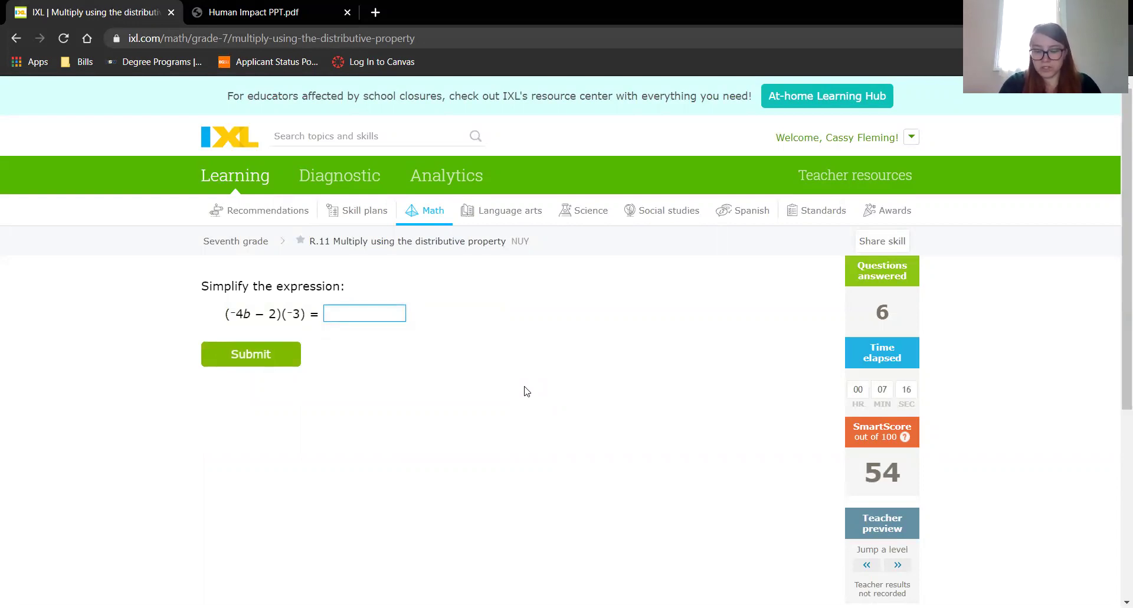
Submit 12b+6 for (−4b − 2)(−3), then answers -12+8w and -35+20h
{"action": "type", "text": "12b"}
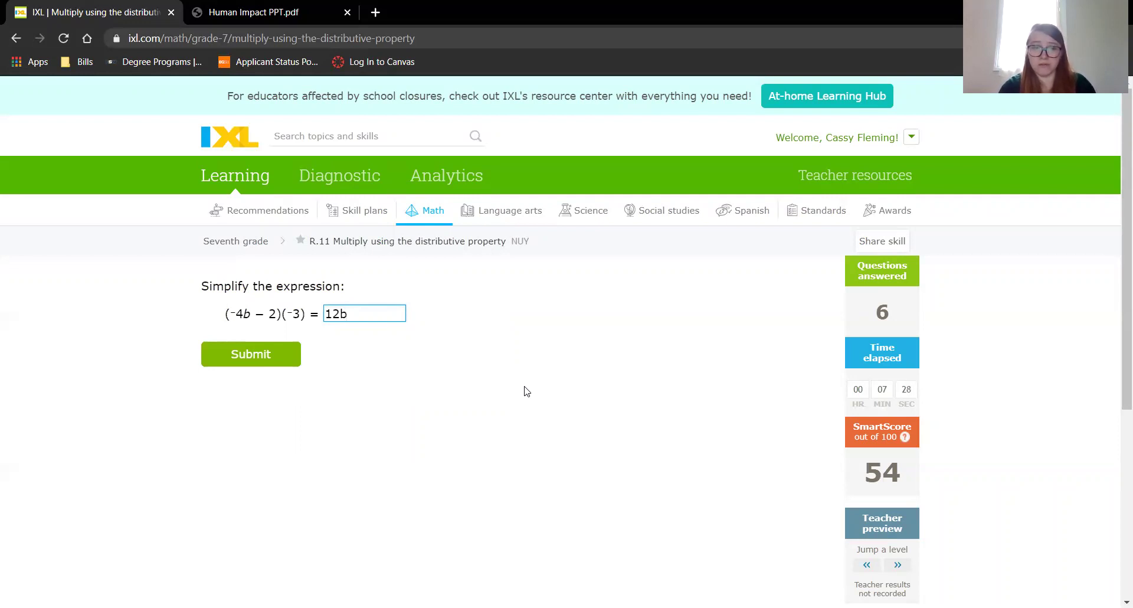
{"action": "type", "text": "+6"}
{"action": "key", "text": "Return"}
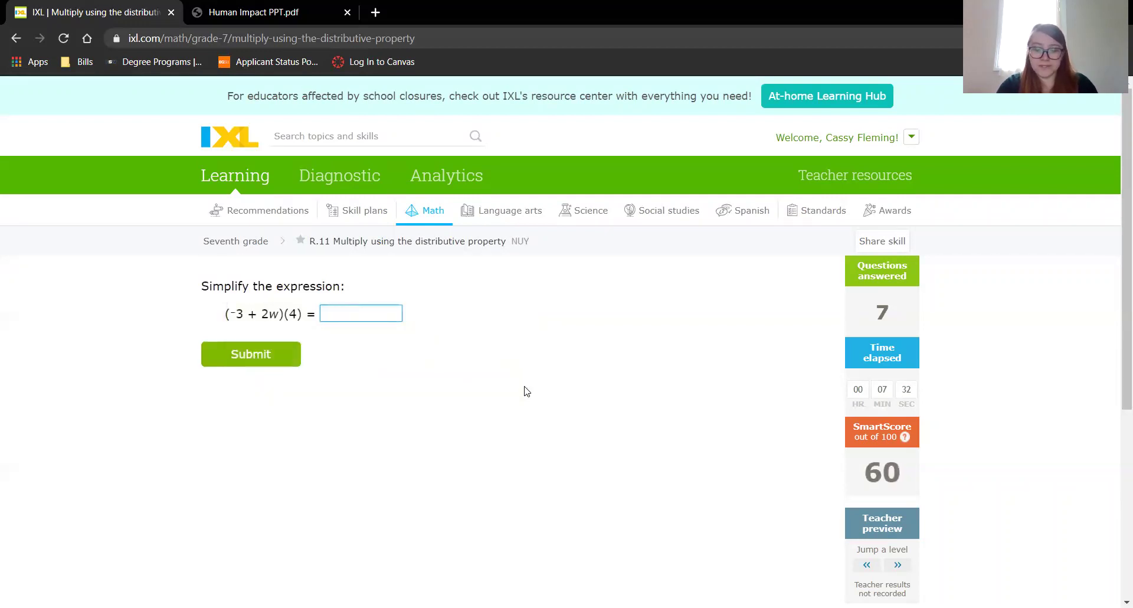
{"action": "type", "text": "-12"}
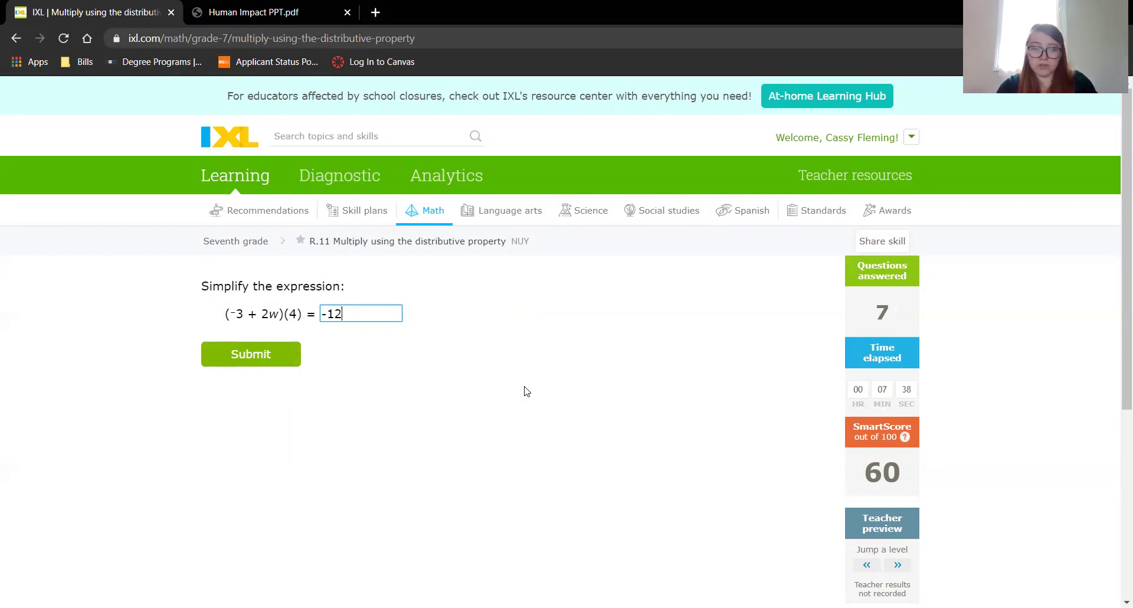
{"action": "type", "text": "+8w"}
{"action": "key", "text": "Return"}
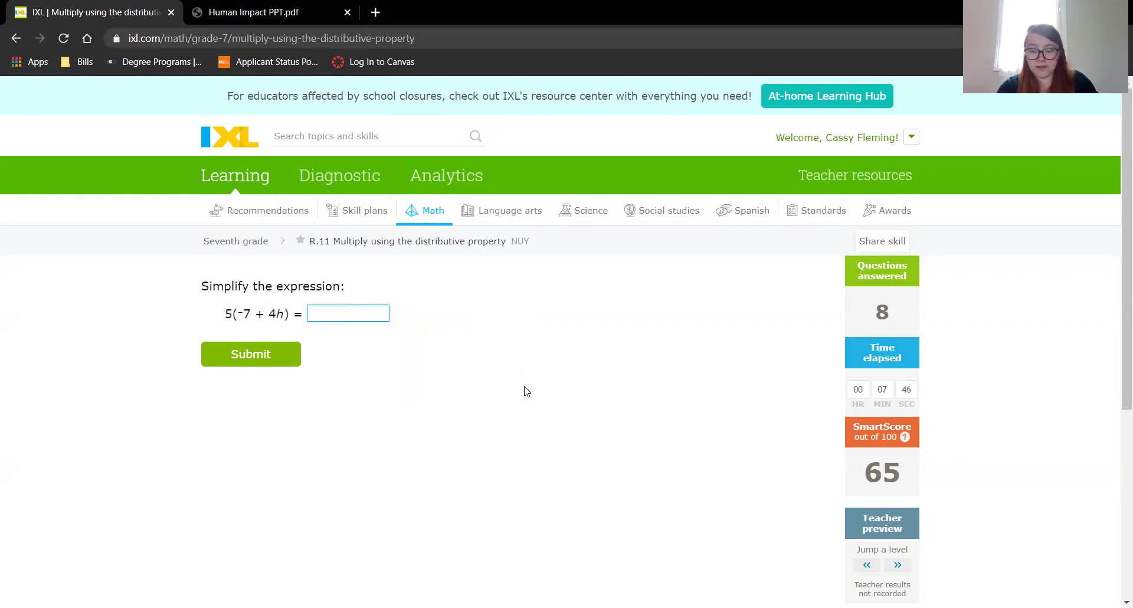
{"action": "type", "text": "-35"}
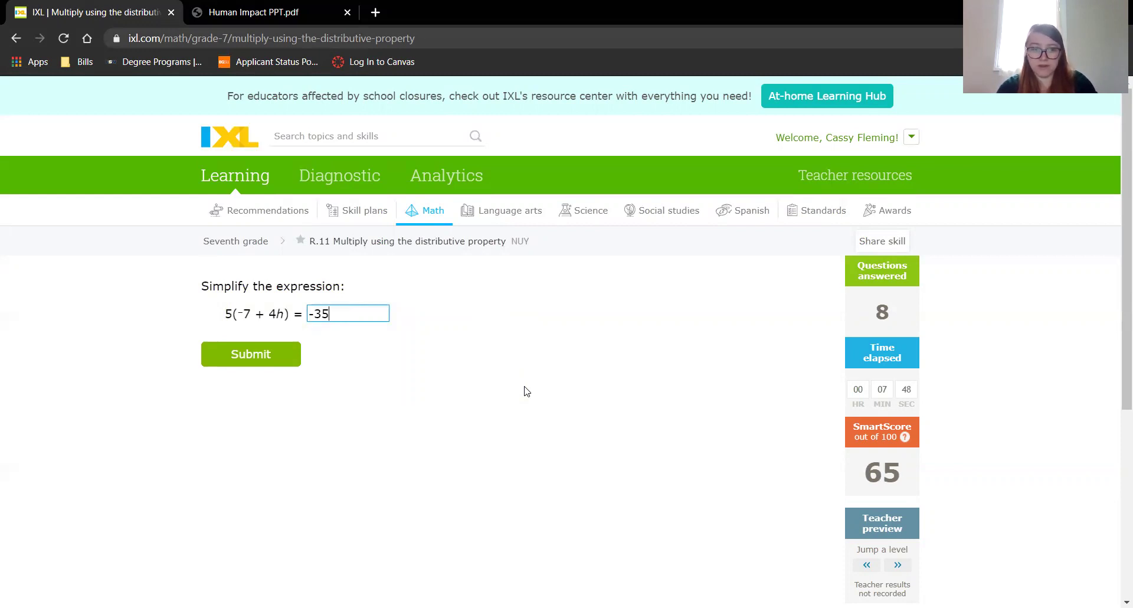
{"action": "type", "text": "+20h"}
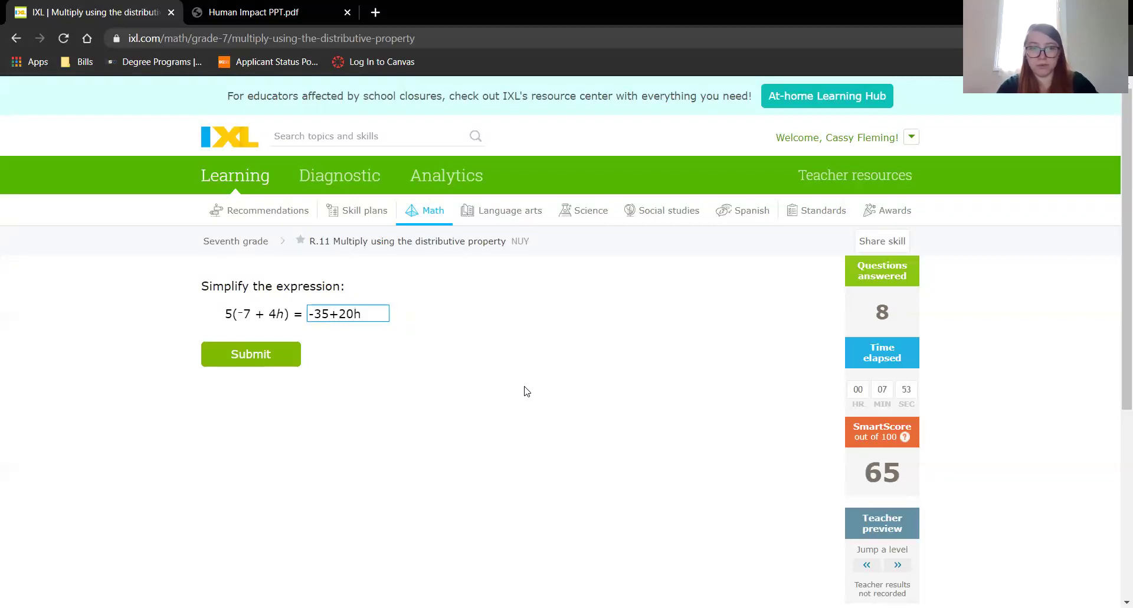
{"action": "key", "text": "Return"}
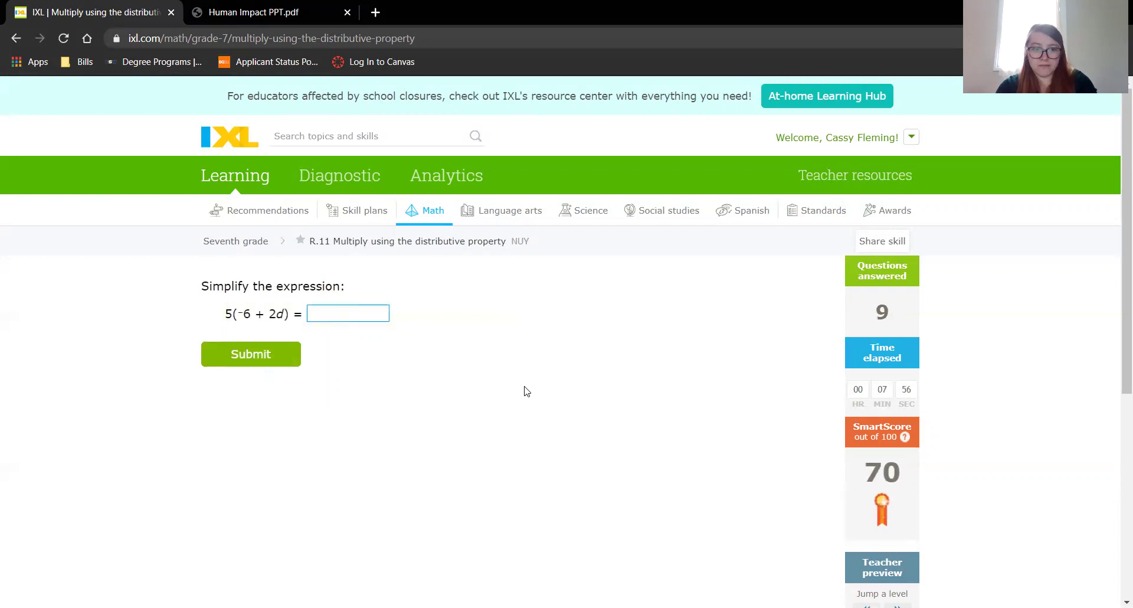
Answer 5(−6 + 2d) with -30+10d and −3(−2w + 8) with 6w-24
{"action": "type", "text": "-30"}
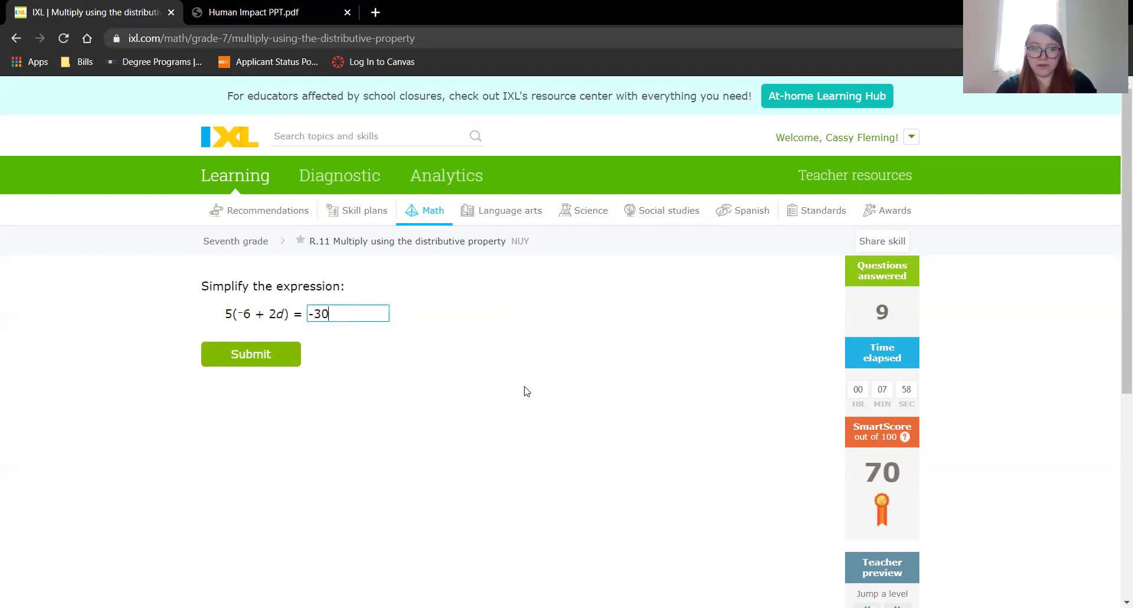
{"action": "type", "text": "+"}
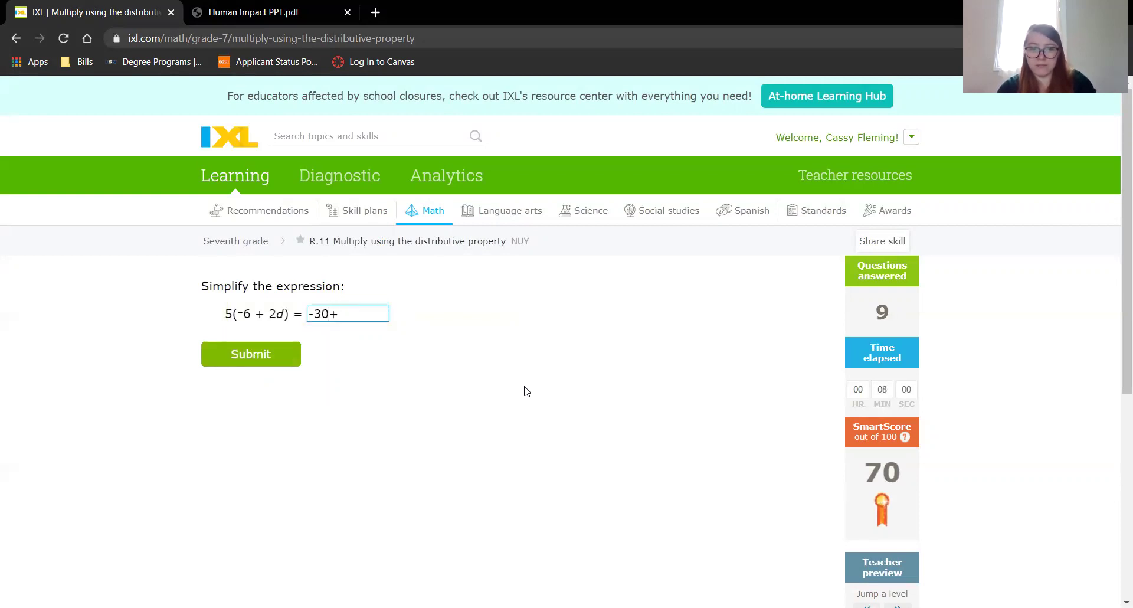
{"action": "type", "text": "10d"}
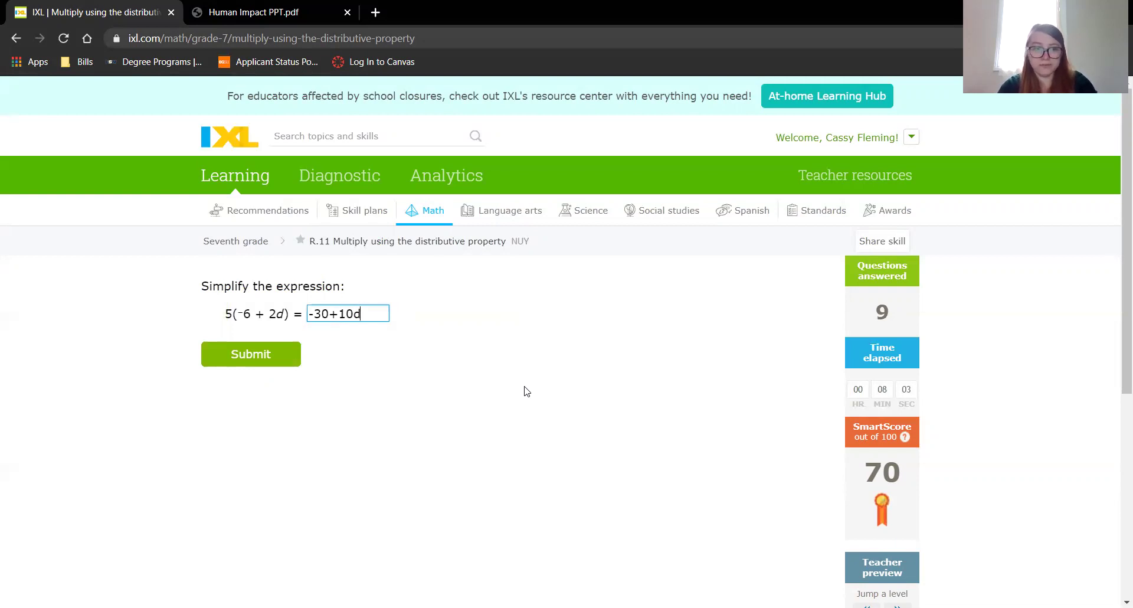
{"action": "key", "text": "Return"}
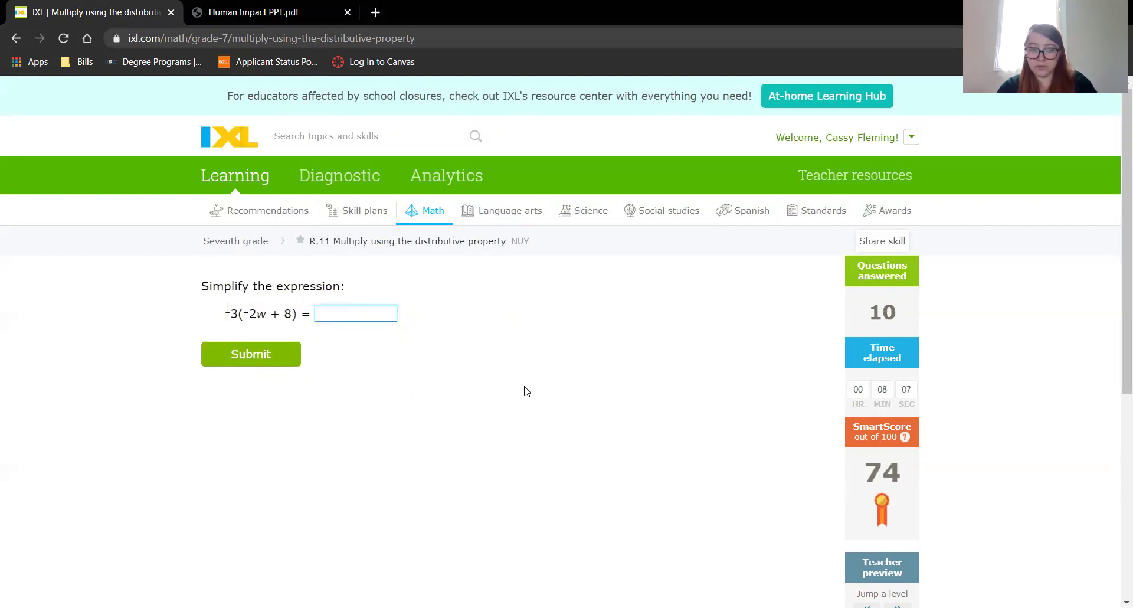
{"action": "type", "text": "6w"}
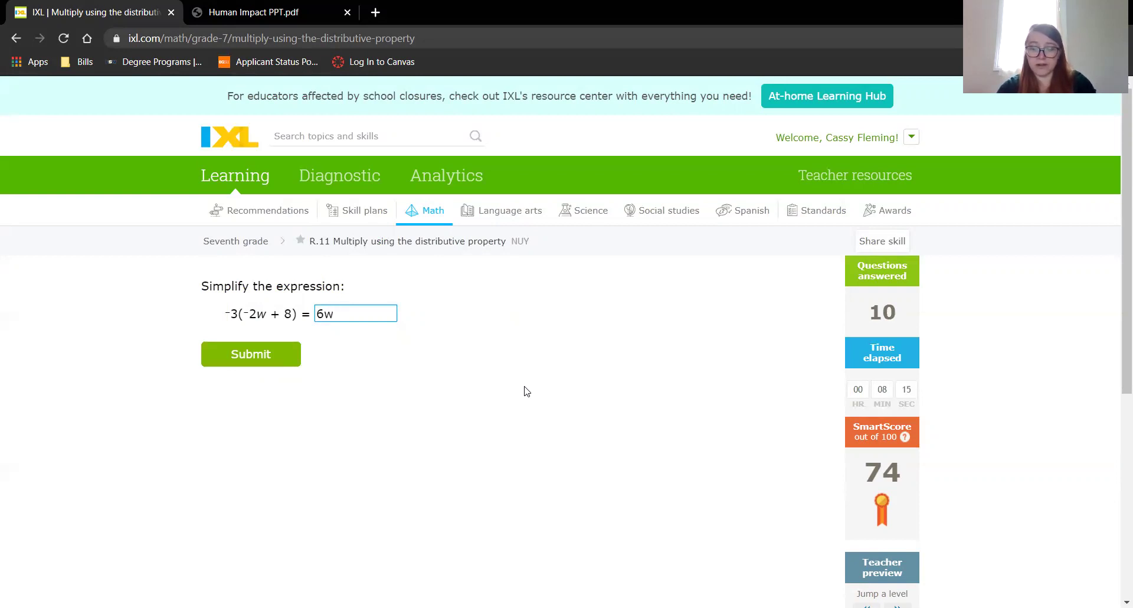
{"action": "type", "text": "-"}
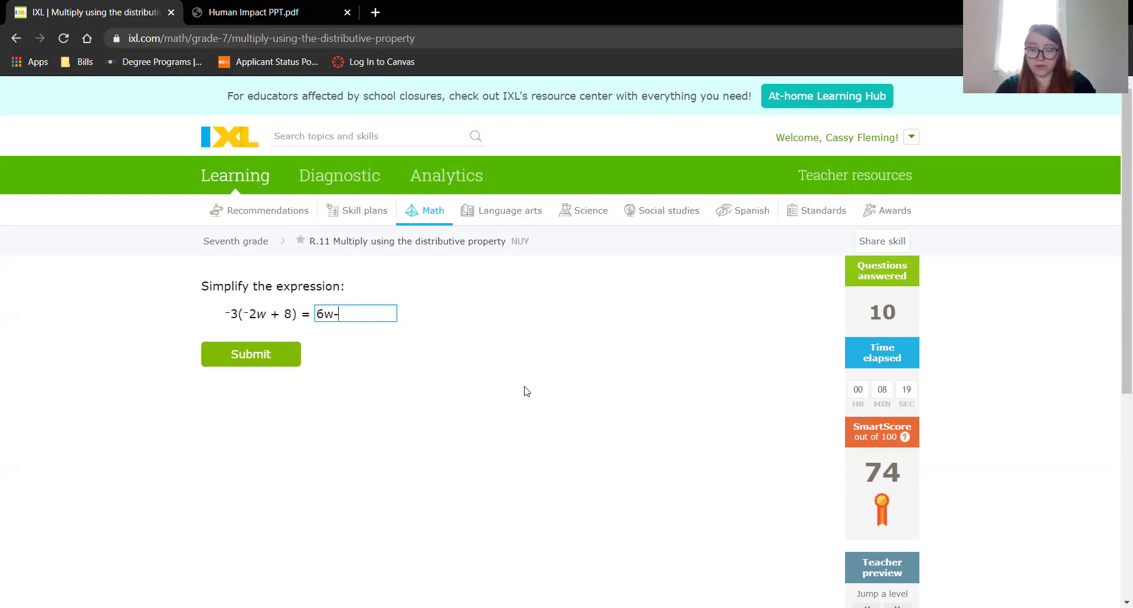
{"action": "type", "text": "24"}
{"action": "key", "text": "Return"}
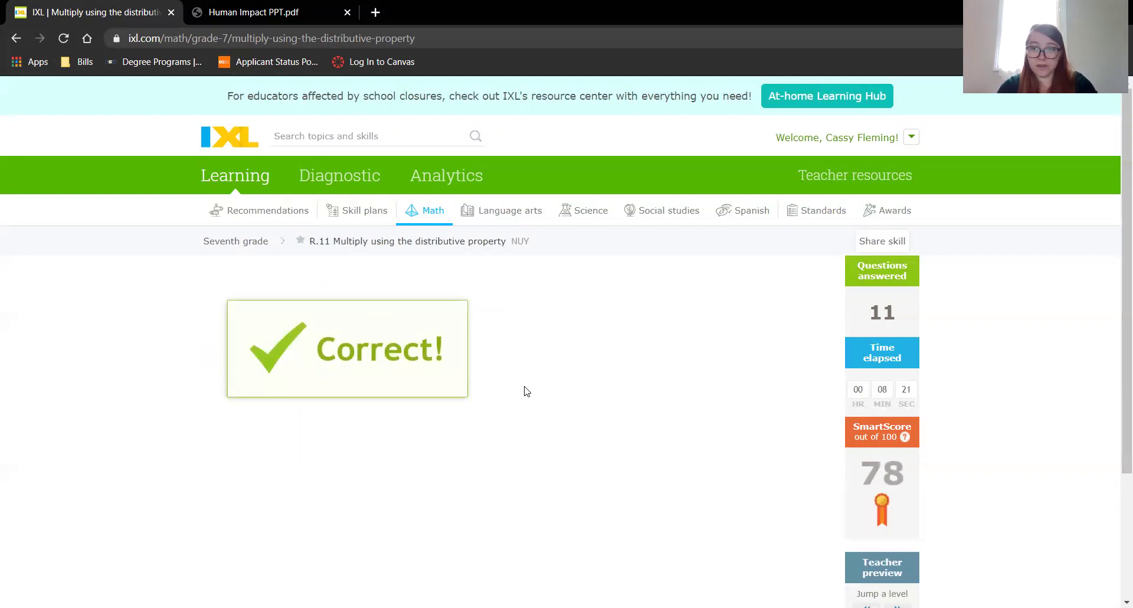